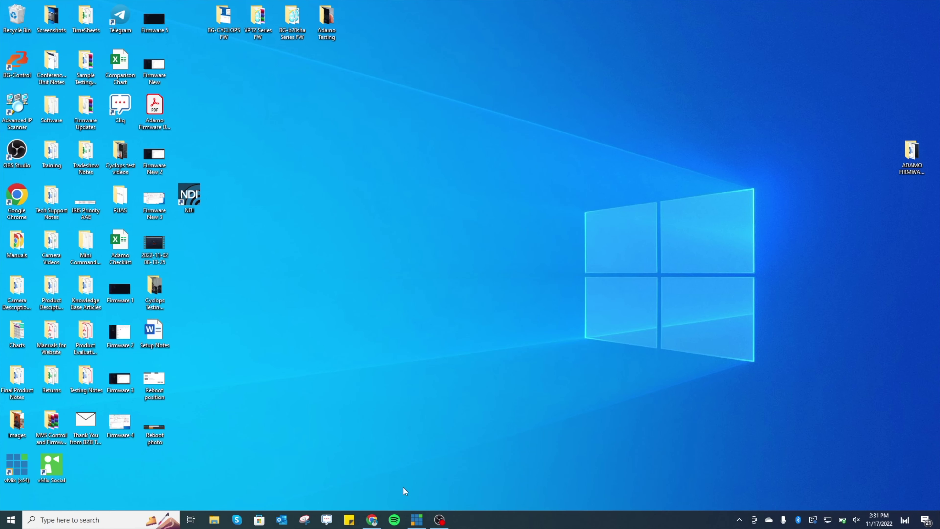
Bring up the browser showing the BZBGEAR camera login page at 192.168.40.75.
click(372, 519)
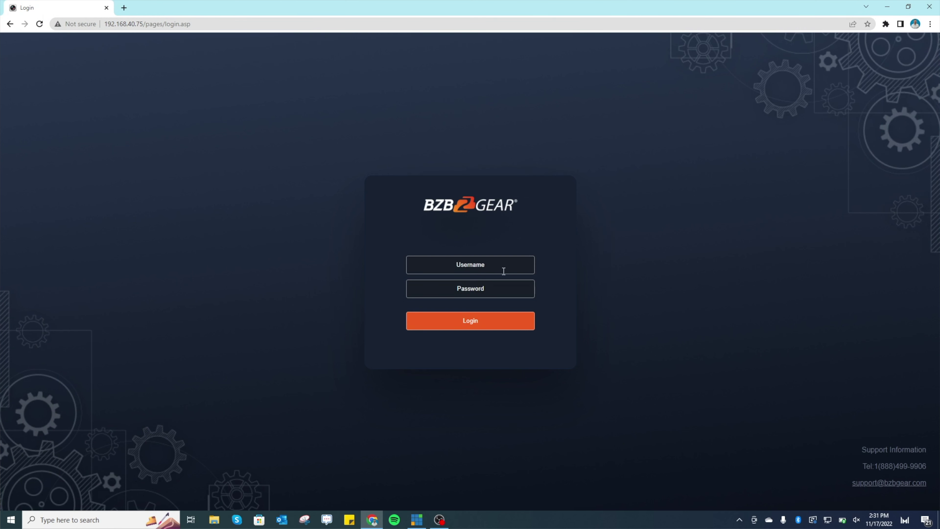
Sign in with the camera's username and password, dismiss Chrome's password pop-ups, and open Configuration.
click(495, 261)
text(ad)
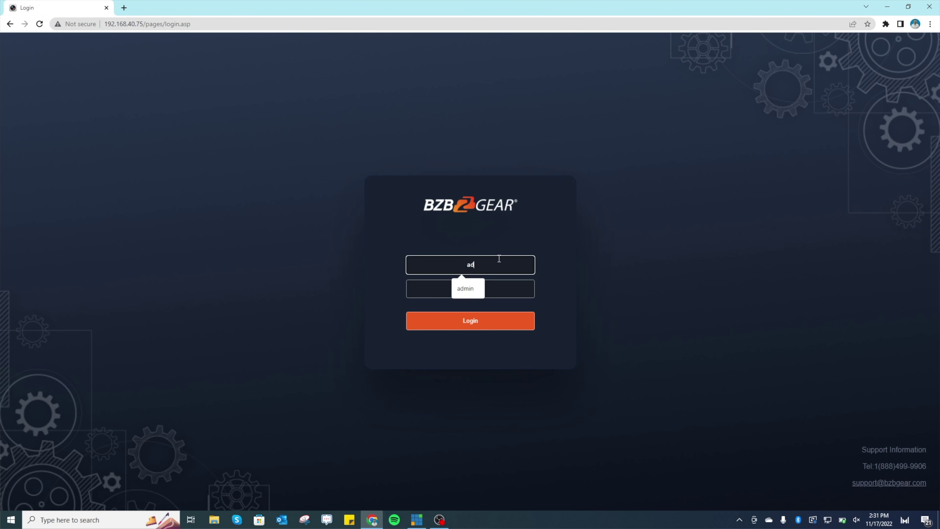
text(min)
key(Tab)
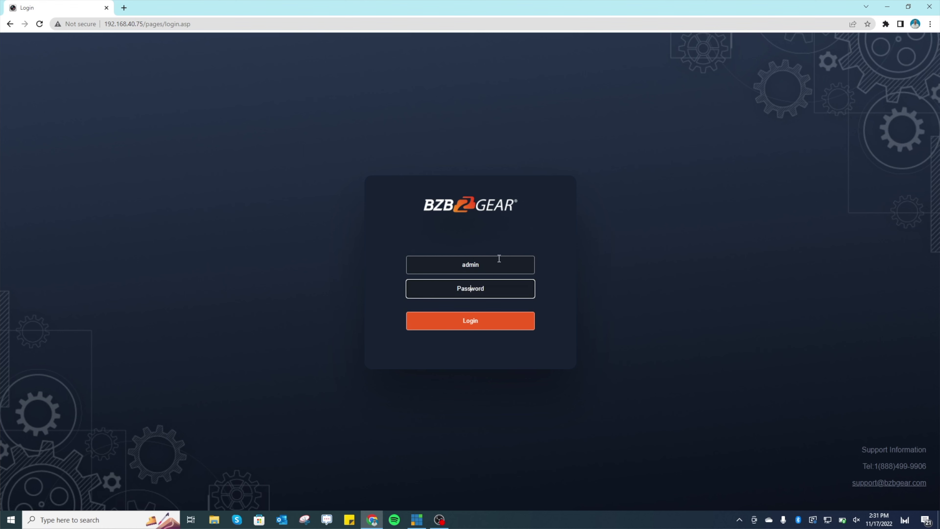
text(admin)
key(Return)
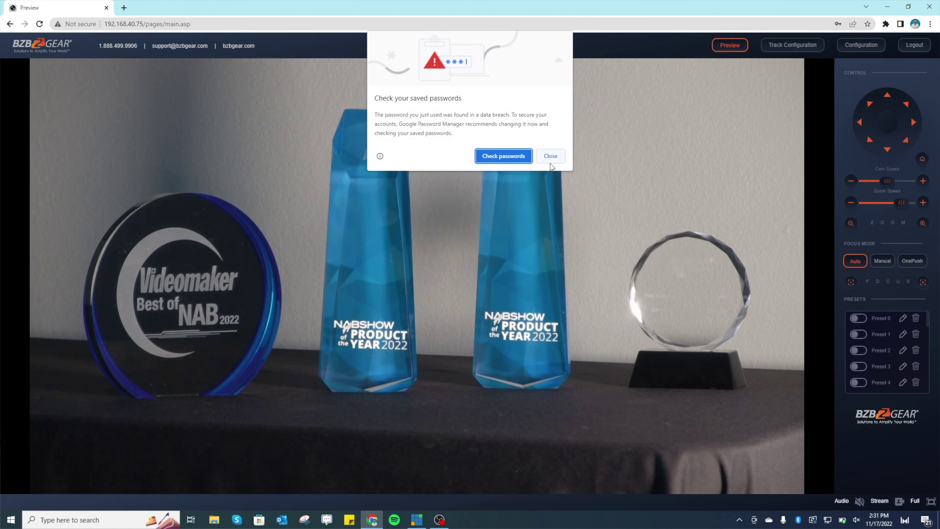
click(551, 162)
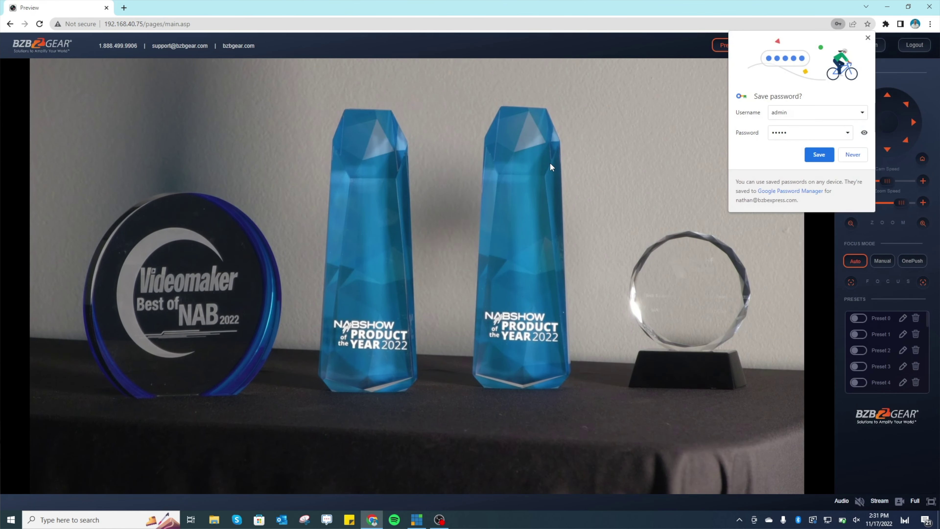
click(869, 38)
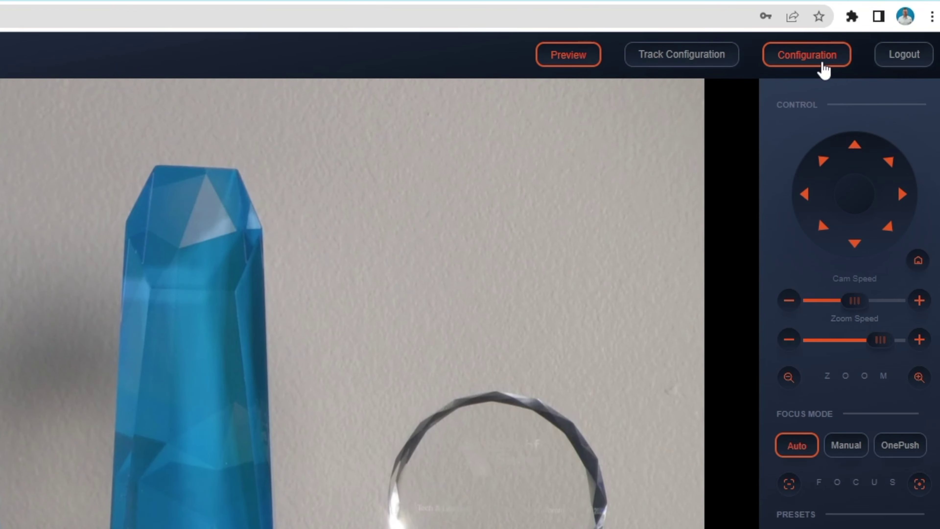
click(871, 54)
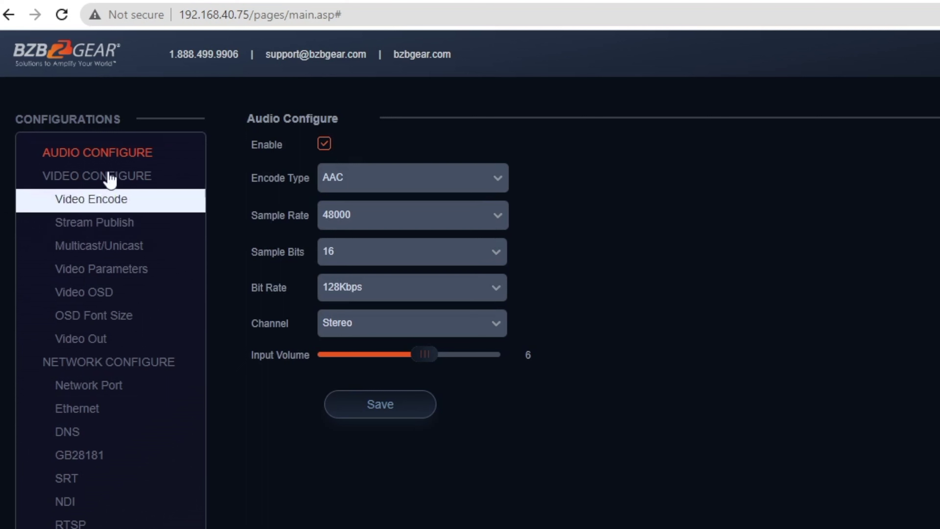
Open the NDI settings and keep the NDI HX version at NDI HX3.
click(95, 511)
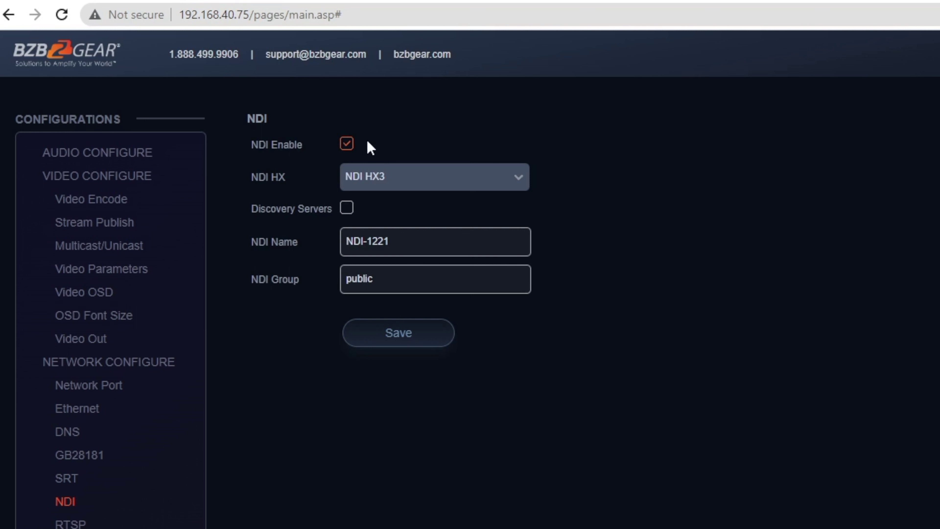
click(460, 183)
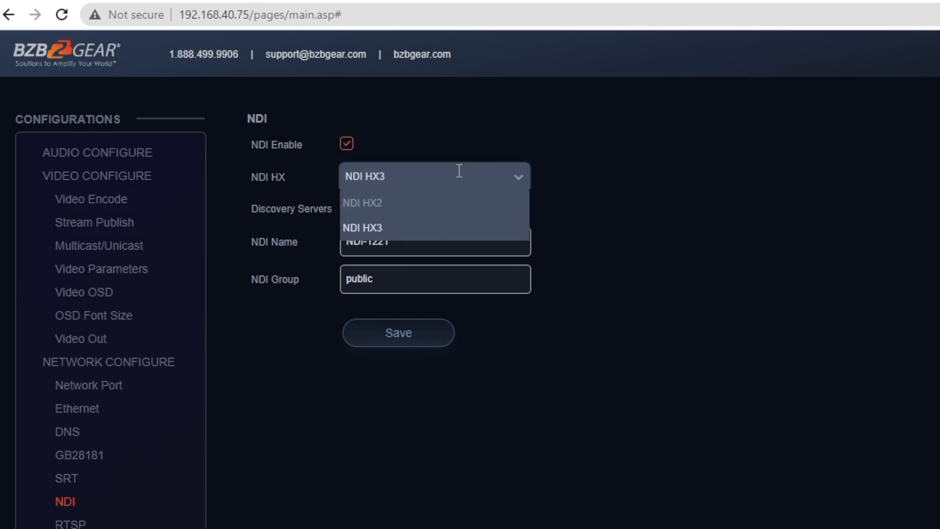
click(459, 174)
click(428, 181)
click(428, 181)
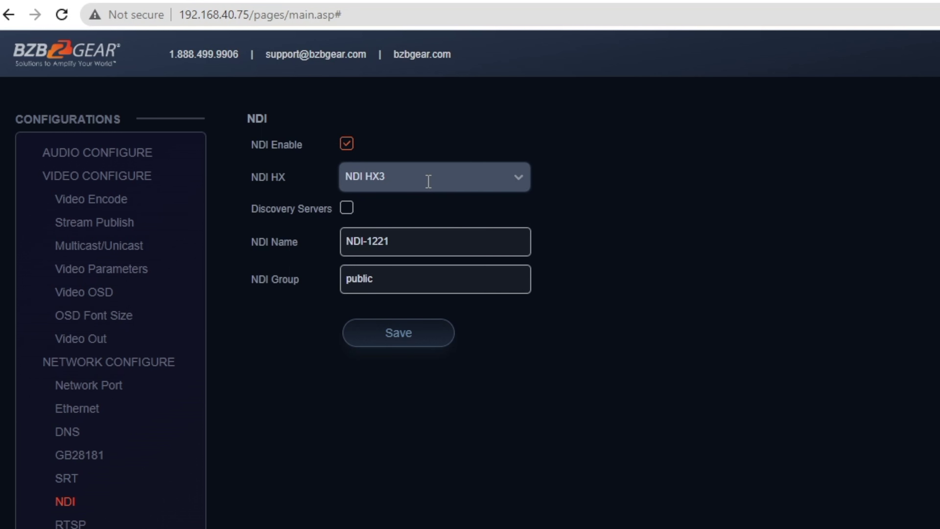
Rename the NDI source from NDI-1221 to 'NDI Camera 1' and save.
triple_click(411, 243)
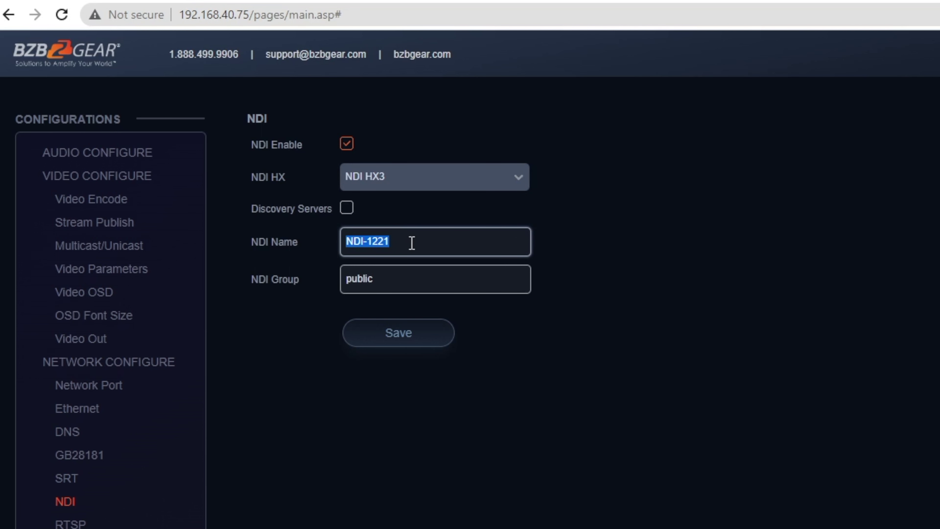
text(C)
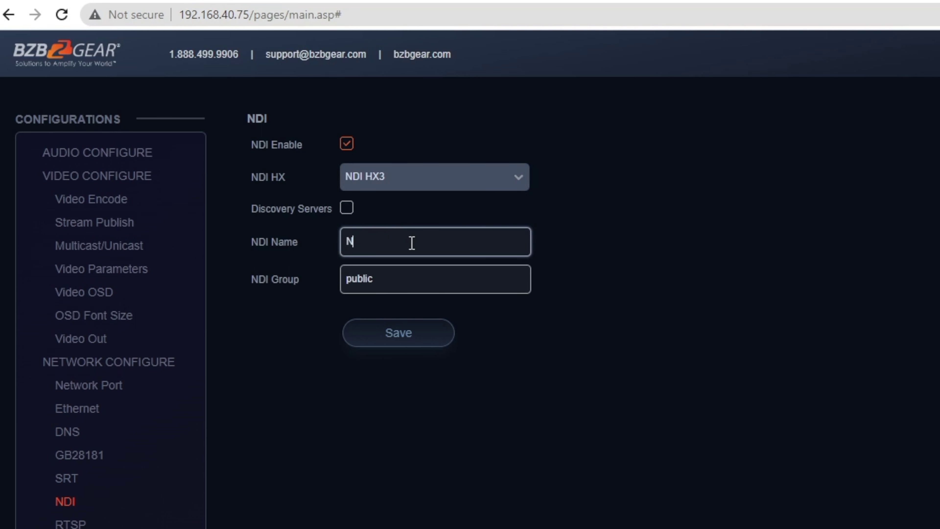
text(amera 1)
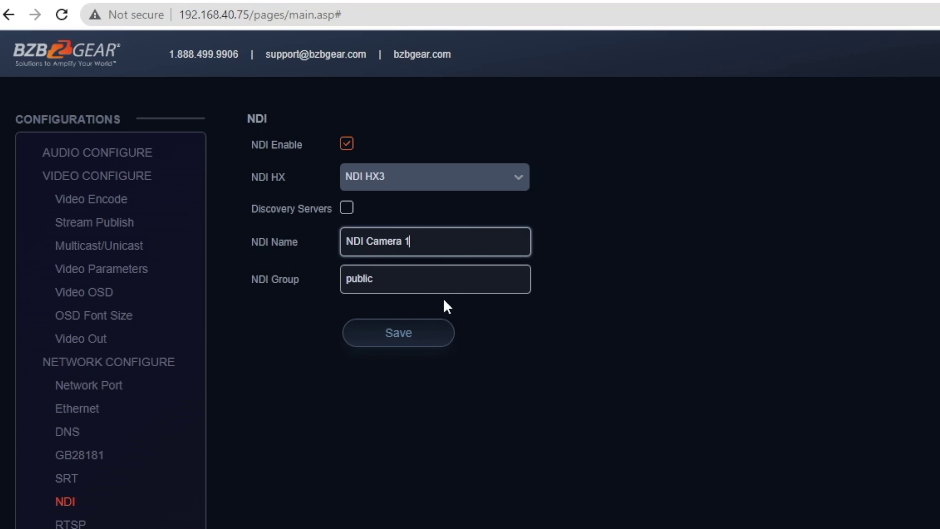
click(410, 343)
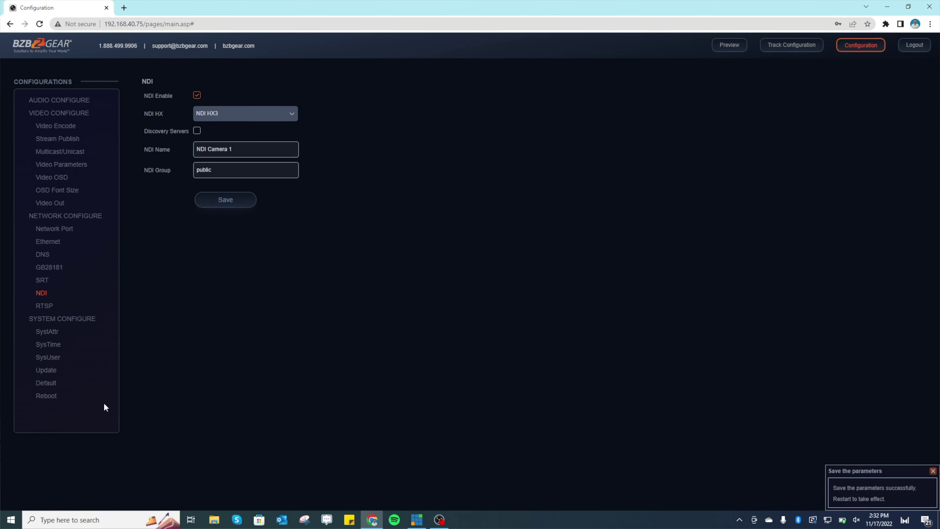
Reboot the camera from the System Configure Reboot page and acknowledge the restart notice.
click(72, 398)
click(187, 110)
click(447, 292)
click(470, 290)
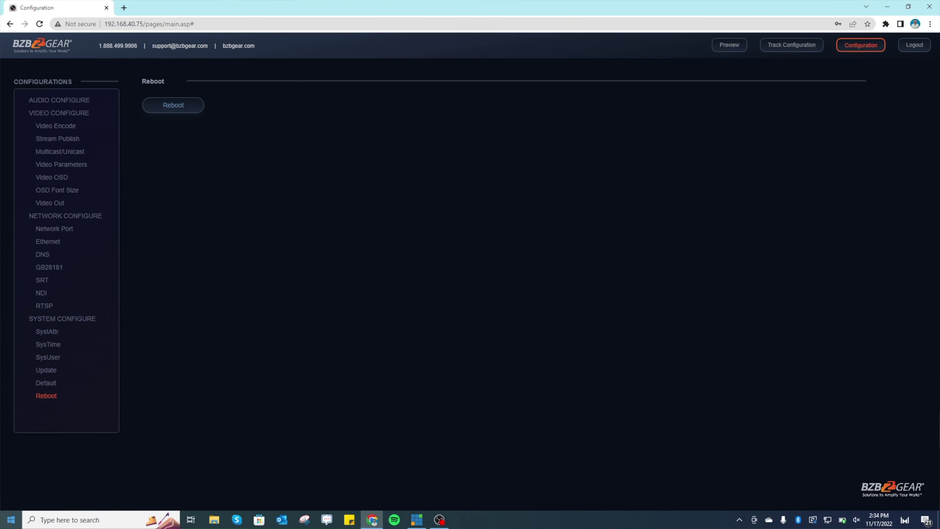
Launch Studio Monitor from the NDI 5 Tools folder in the Start menu.
click(11, 519)
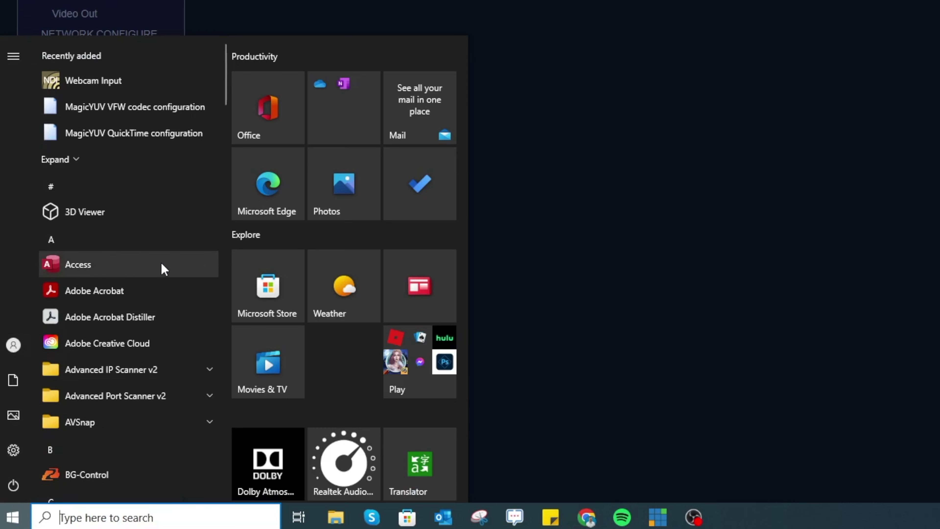
scroll(162, 264, down, 15)
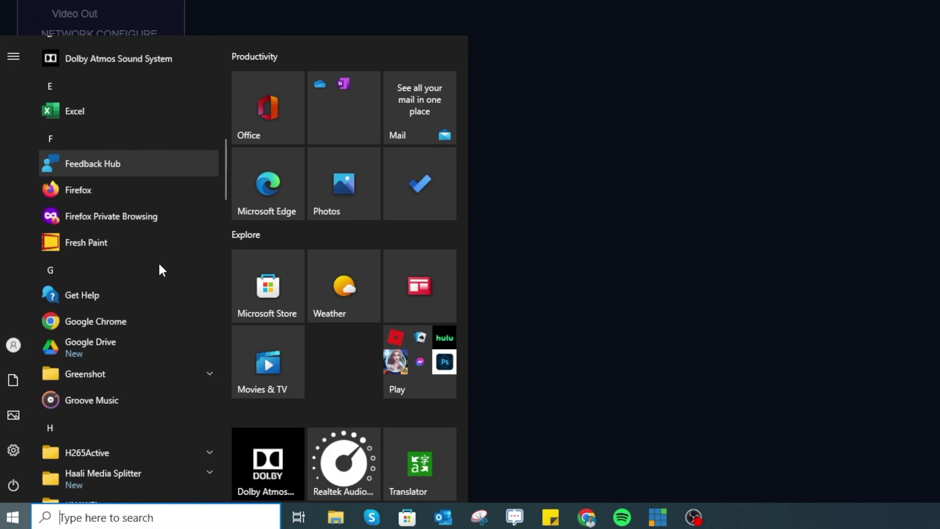
scroll(160, 265, down, 9)
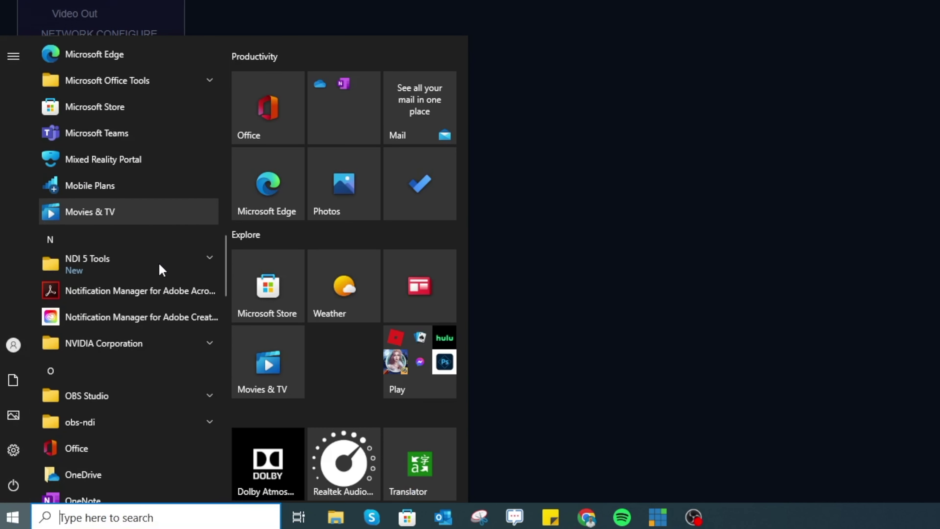
click(162, 265)
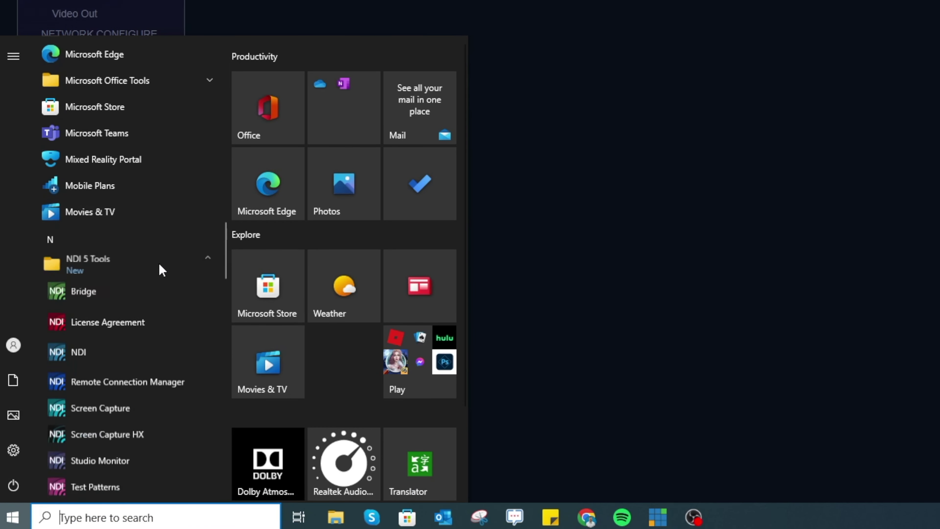
scroll(162, 269, down, 5)
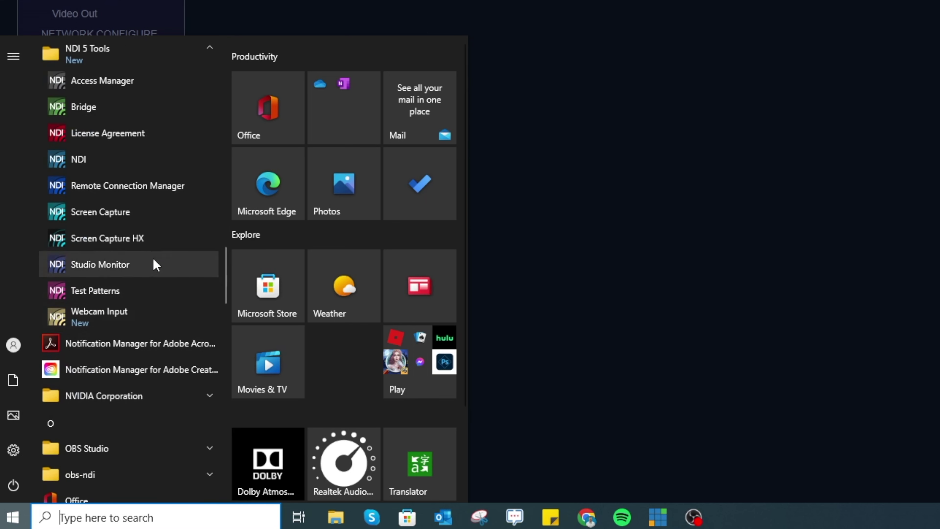
click(132, 269)
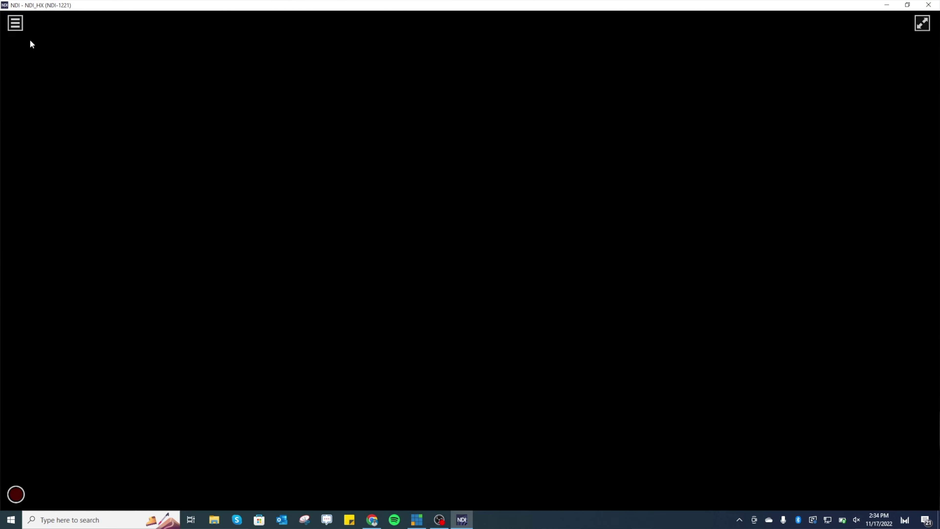
Select NDI_HX > NDI Camera 1 as the source in Studio Monitor.
click(17, 24)
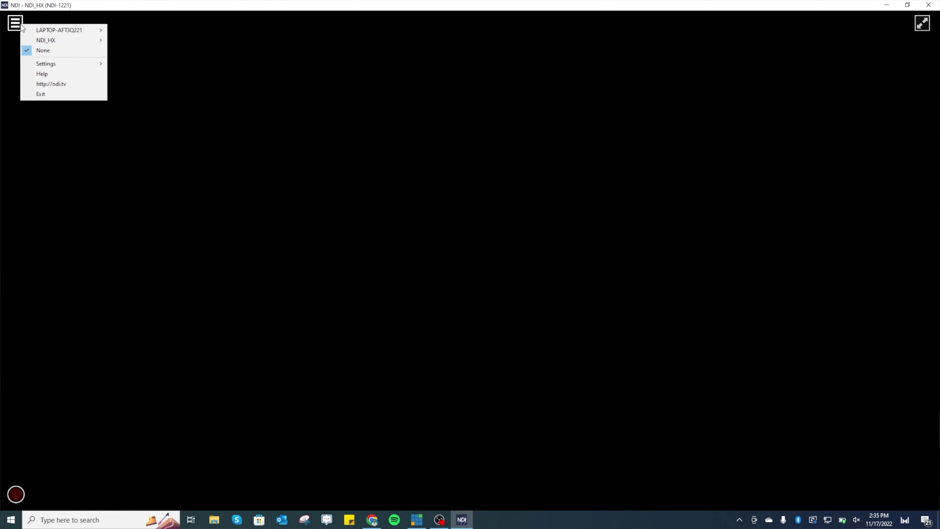
mouse_move(24, 40)
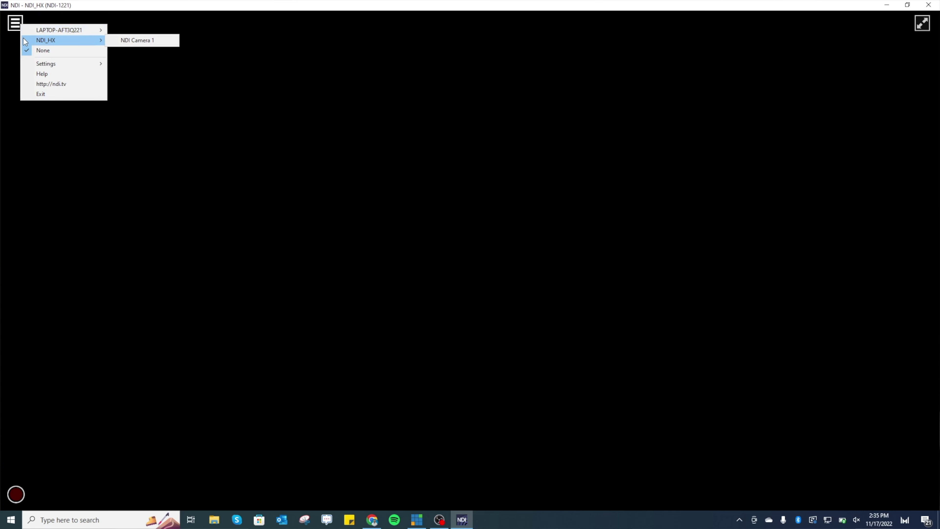
click(137, 41)
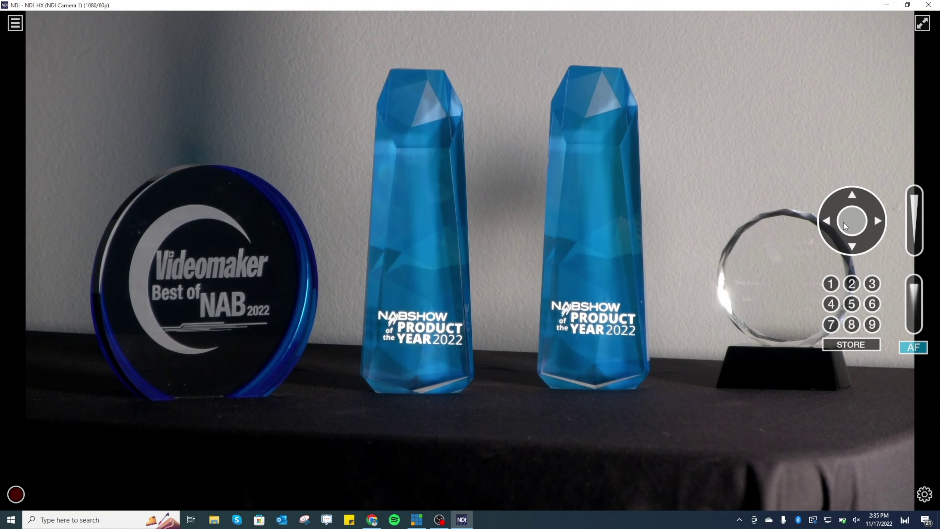
Pan and tilt the PTZ camera to frame the trophies, then minimize the viewer.
mouse_move(845, 224)
mouse_down()
mouse_move(866, 226)
mouse_move(856, 221)
mouse_up()
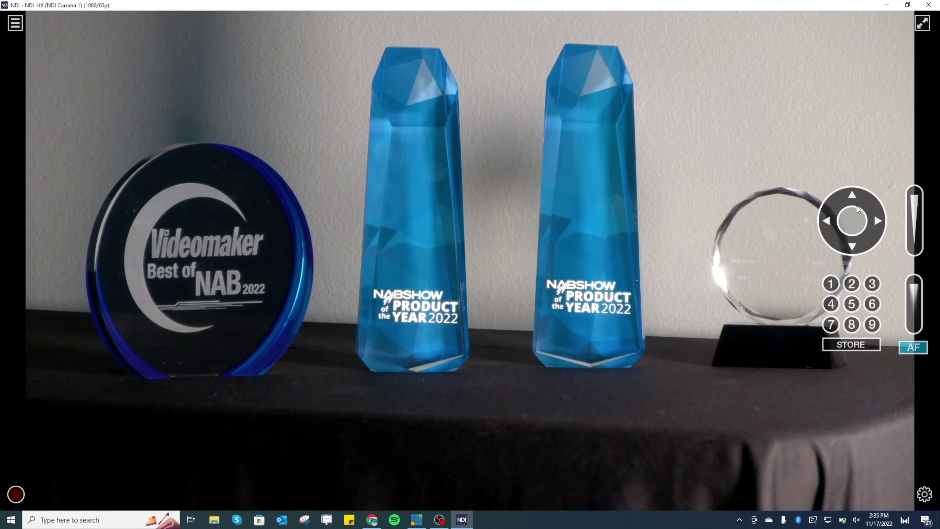
mouse_move(841, 215)
mouse_down()
mouse_move(860, 222)
mouse_move(841, 221)
mouse_up()
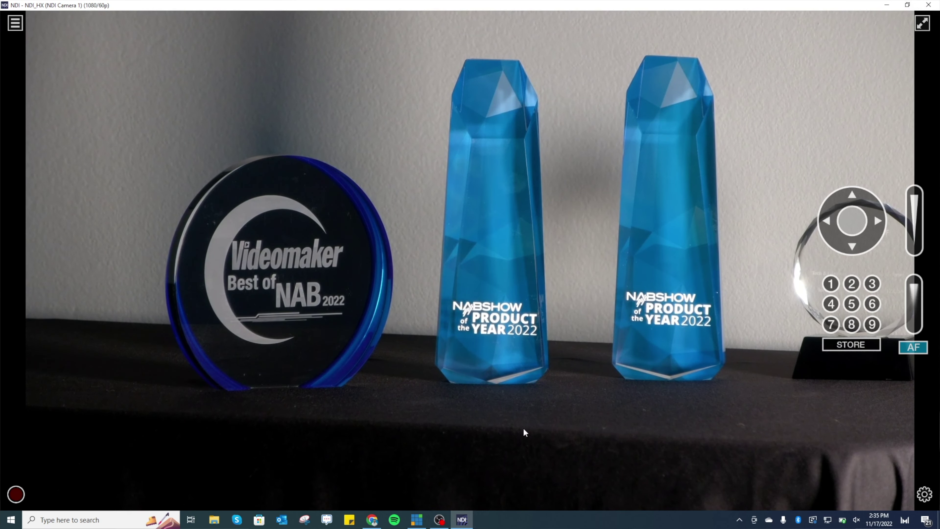
click(886, 6)
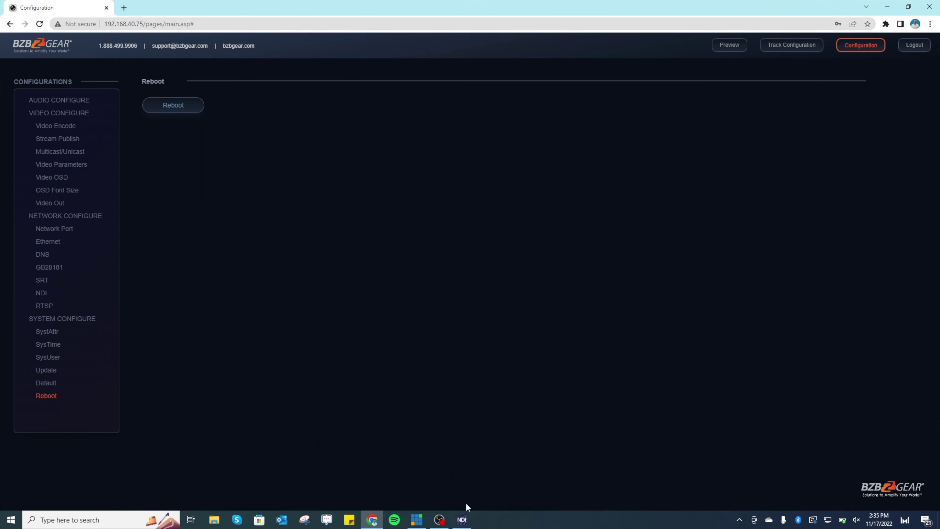
Add NDI Camera 1 as a vMix input through Add Input > More > NDI / Desktop Capture.
click(416, 520)
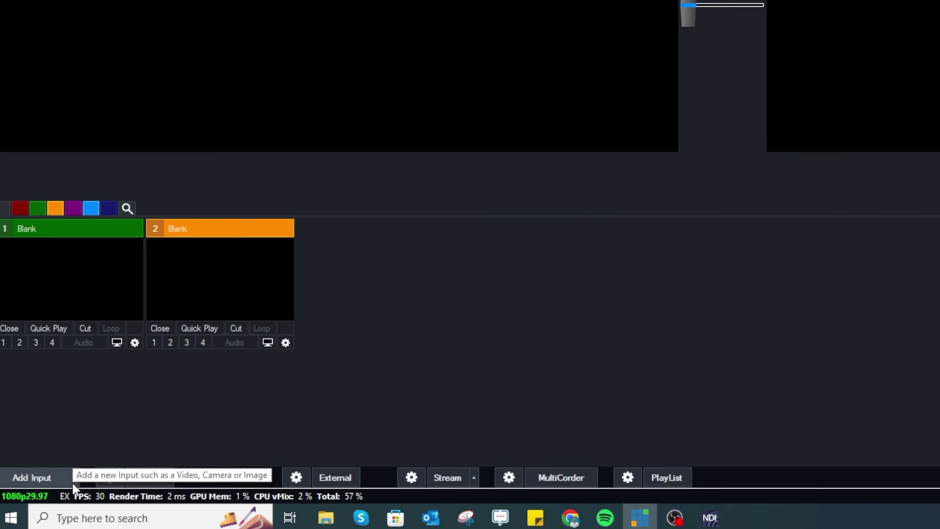
click(76, 473)
click(56, 458)
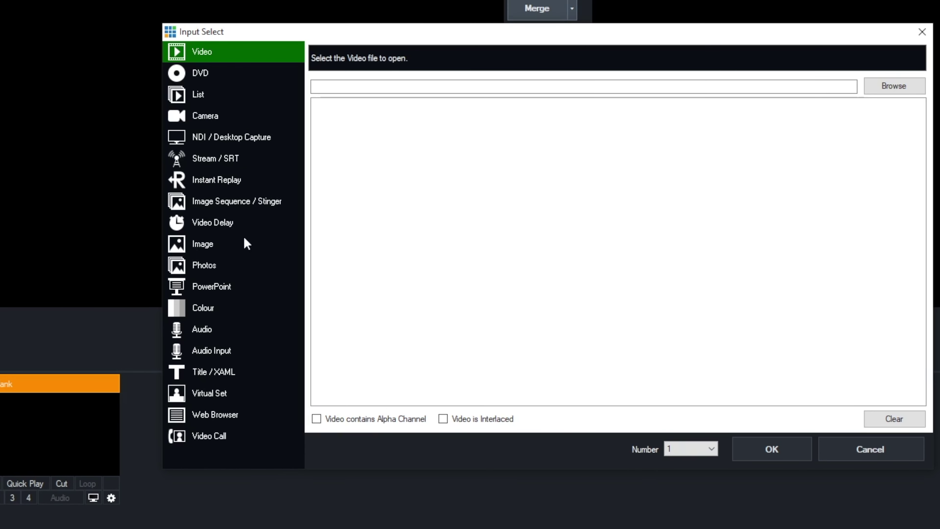
click(218, 141)
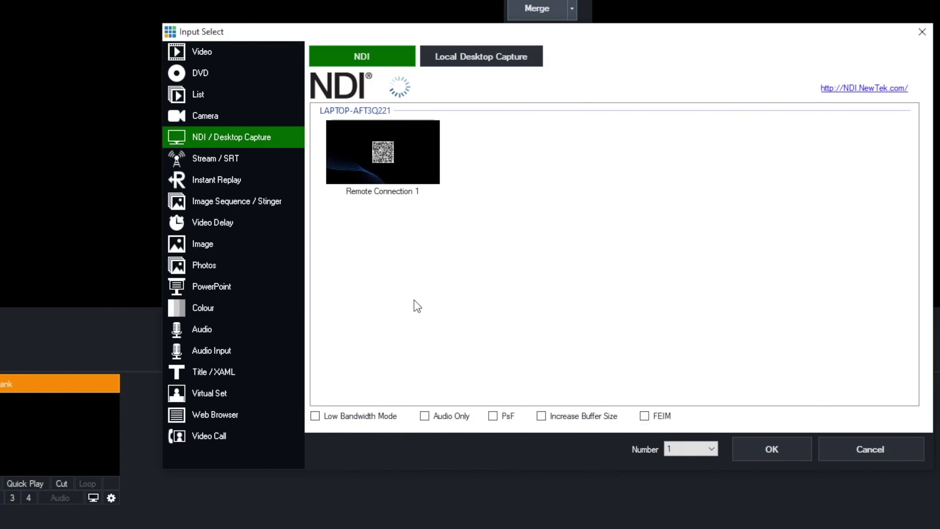
click(383, 269)
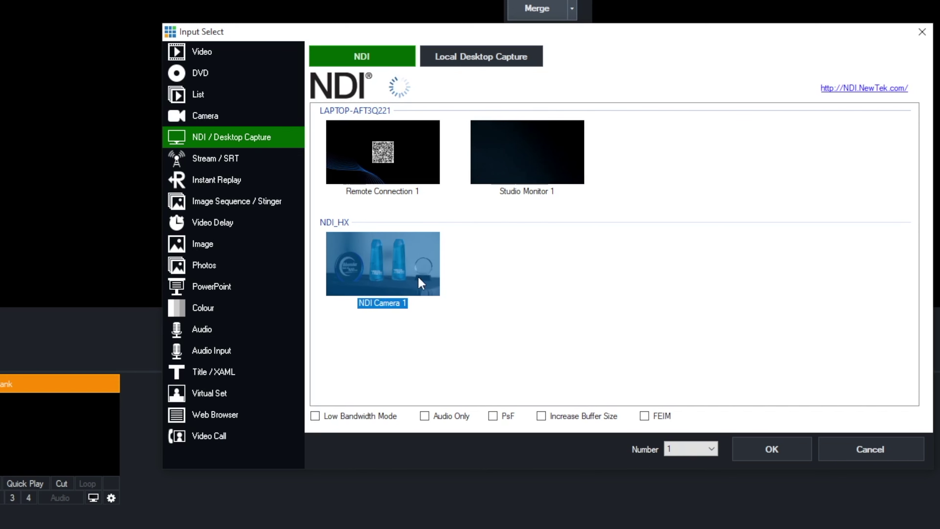
click(772, 449)
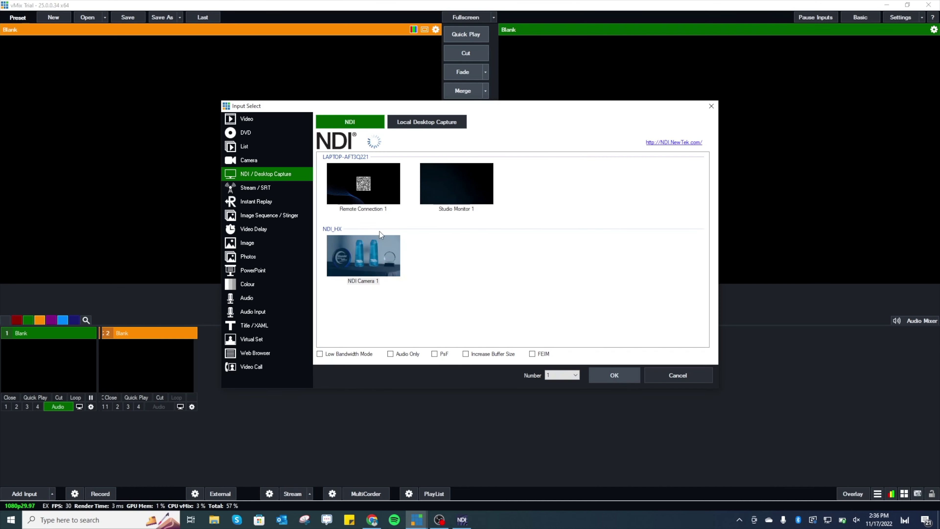